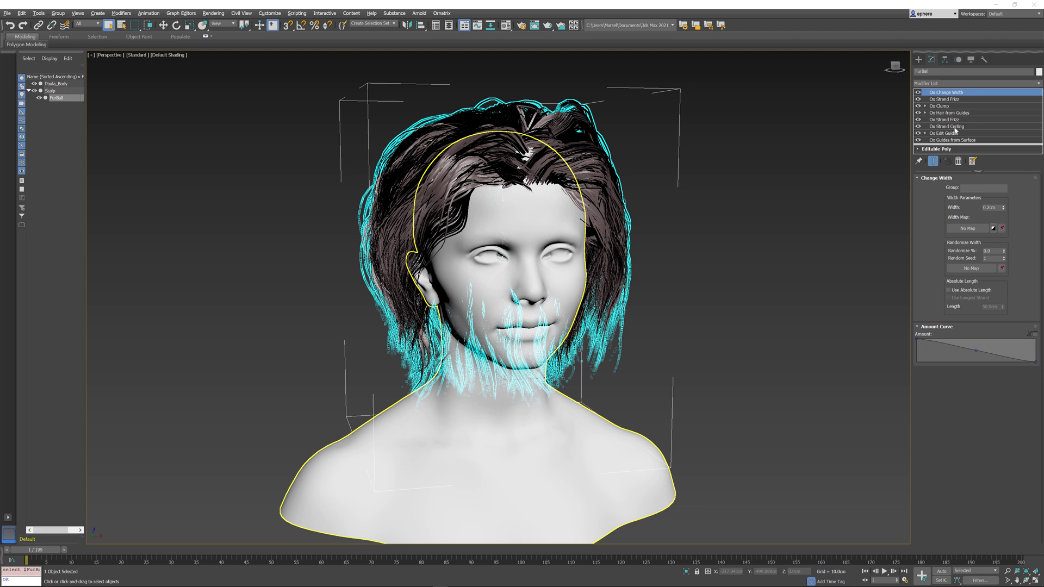
- Review the Ox Strand Curling settings, then show the 300 edited guide strands at the Ox Edit Guides level
left_click(954, 129)
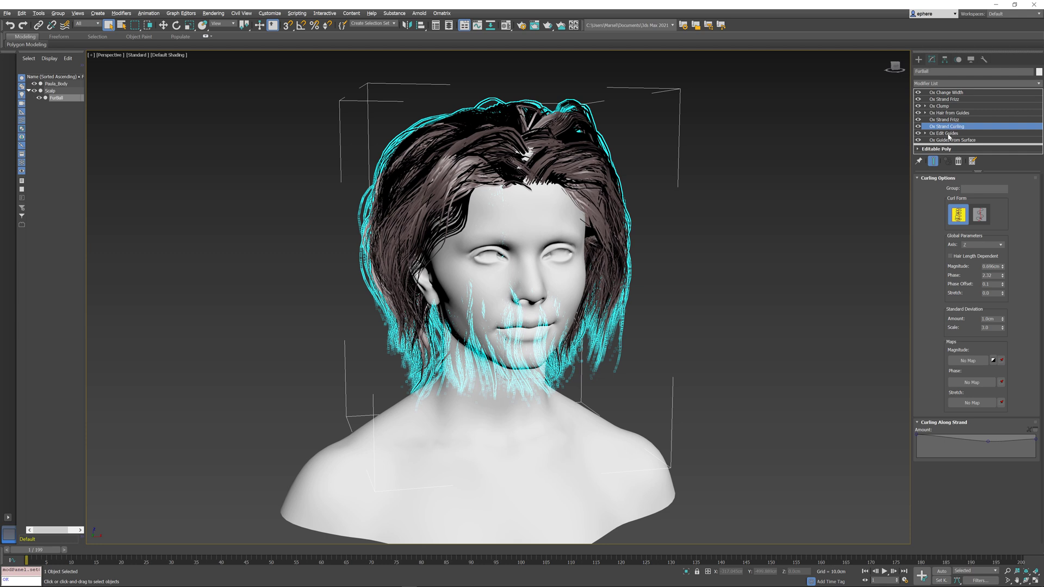
left_click(948, 135)
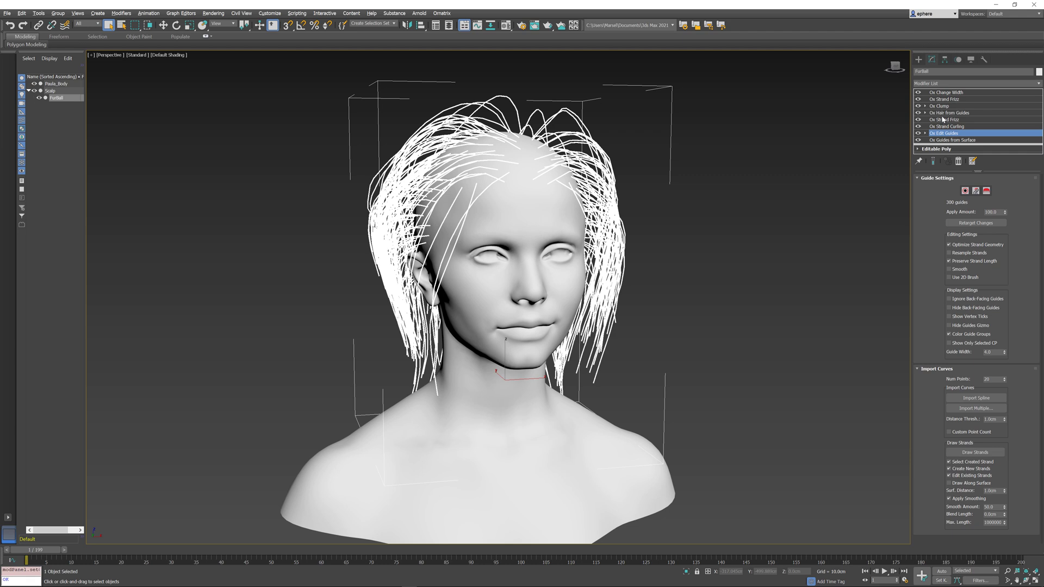
- Disable the four Ox modifiers above Edit Guides and display the straight guide strands
left_click(943, 113)
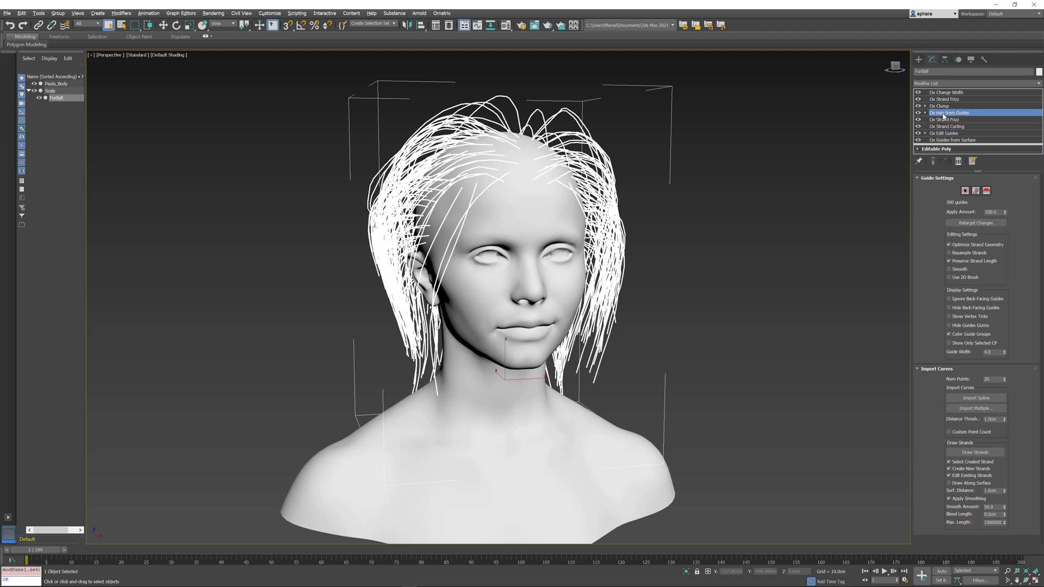
left_click(948, 93, "shift")
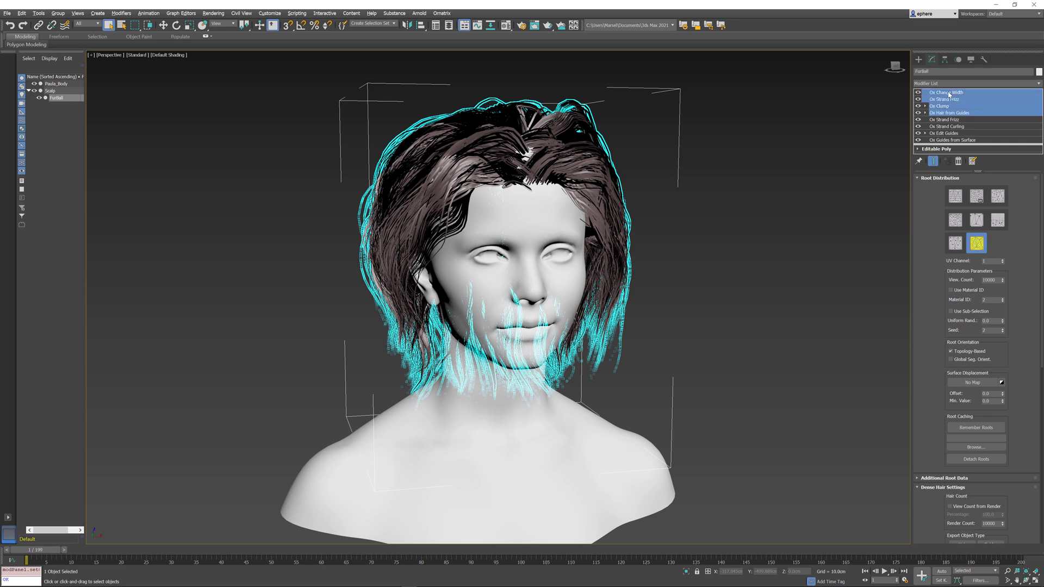
right_click(949, 101)
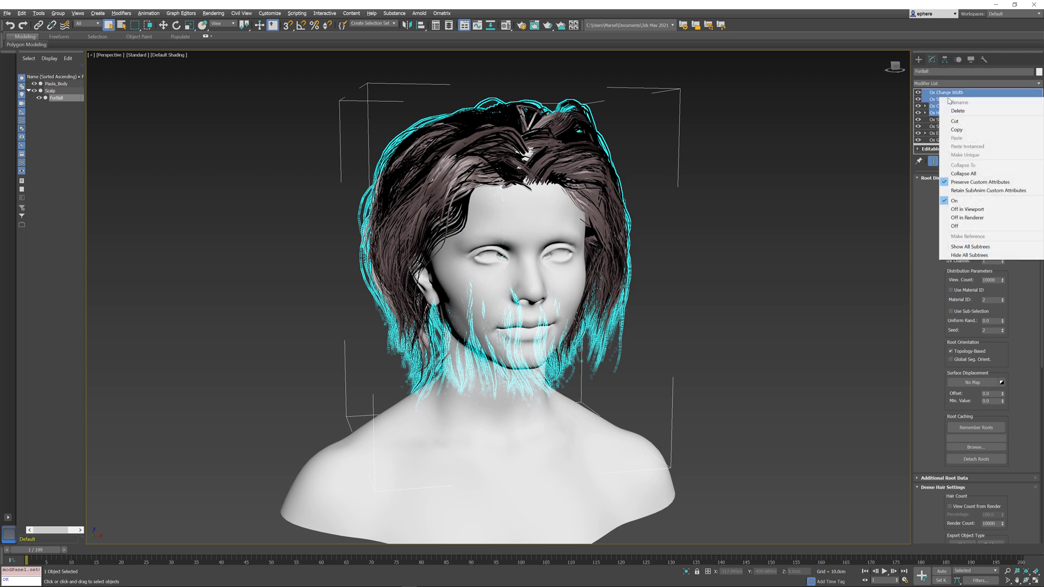
left_click(967, 226)
left_click(944, 133)
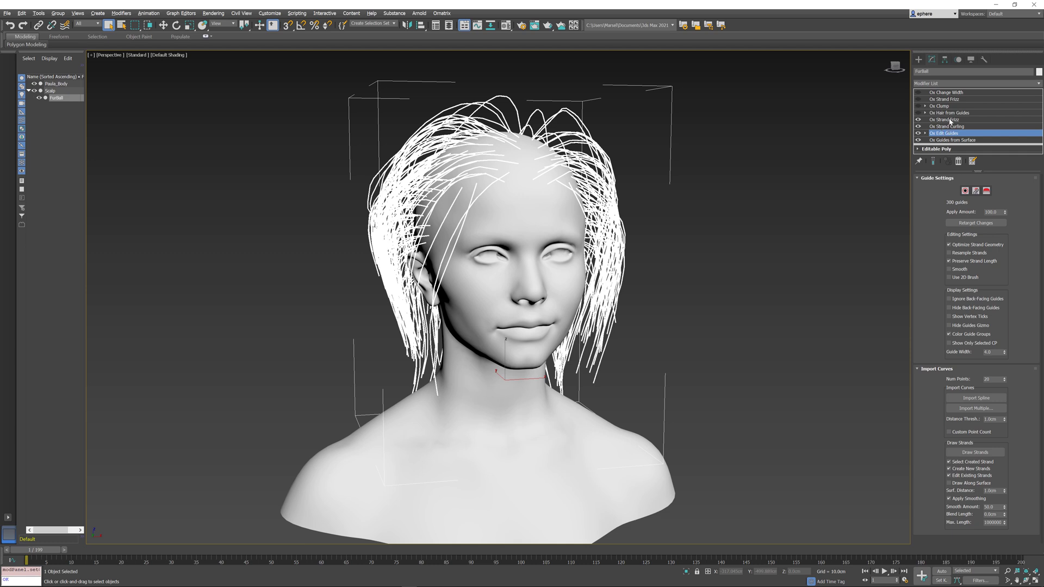
- Preview a higher Strand Curling magnitude, reset it to the original value, and return to Edit Guides
left_click(946, 120)
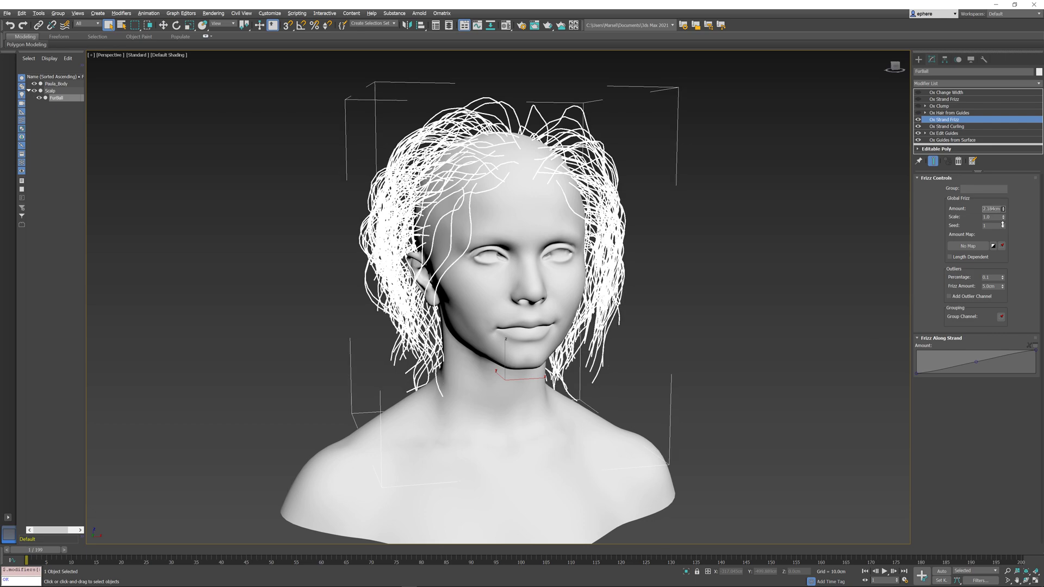
left_click(948, 126)
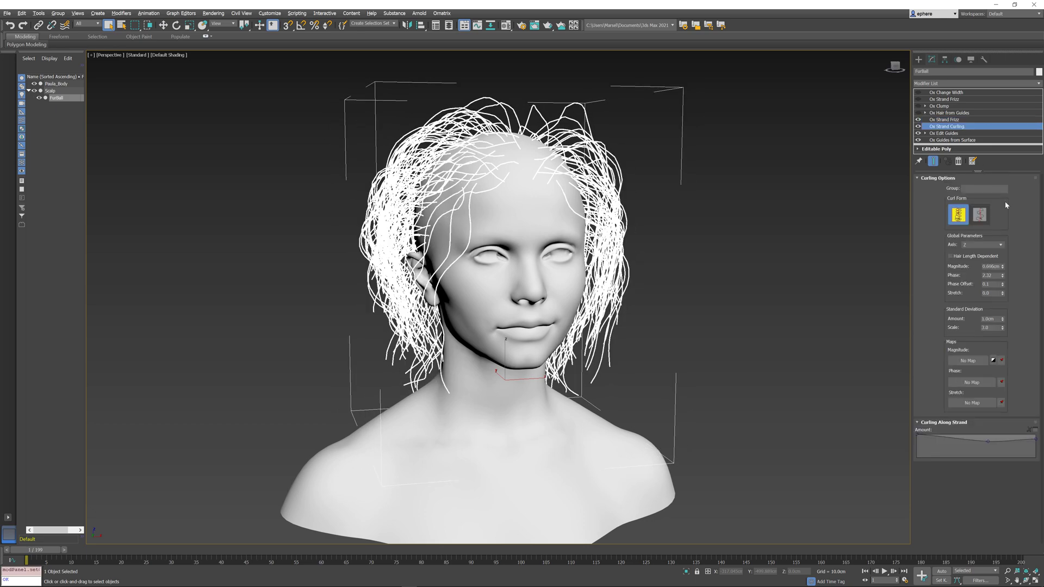
left_click_drag(1003, 268, 996, 245)
right_click(998, 248)
left_click(944, 134)
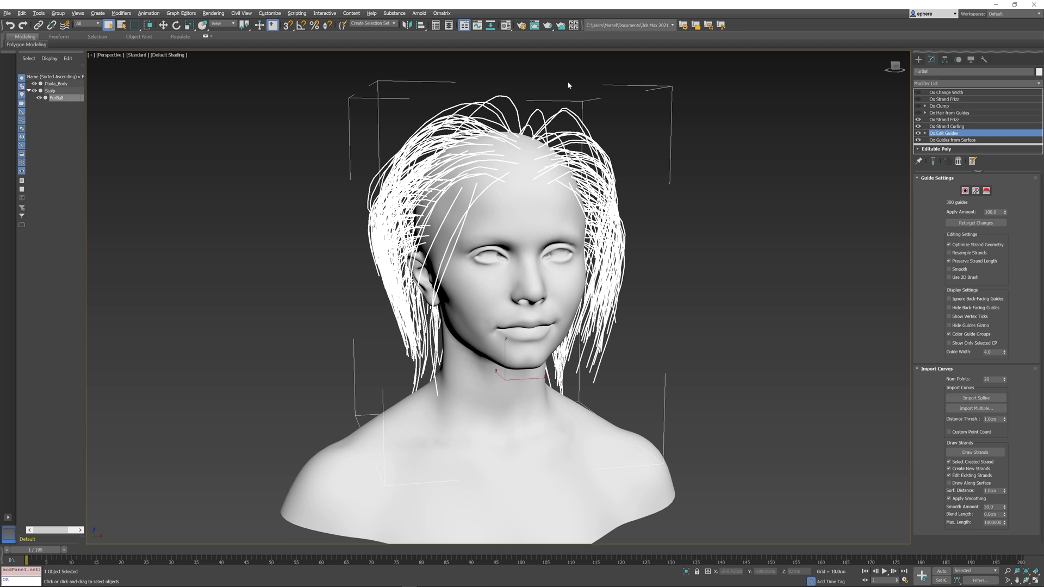
- Bake Strand Frizz and Strand Curling into Ox Edit Guides with Ornatrix > Bake Modifiers
left_click(451, 15)
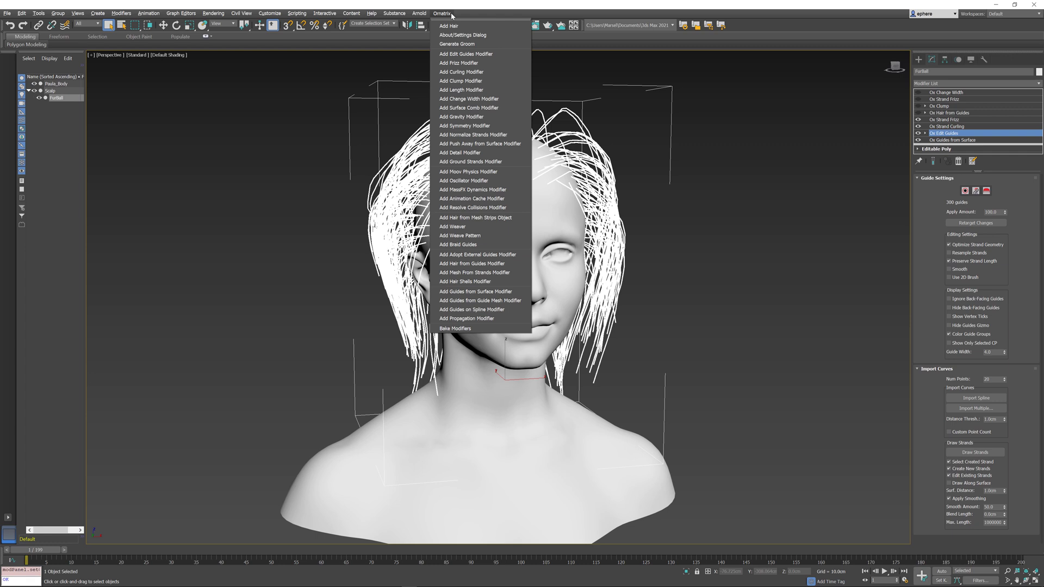
left_click(456, 328)
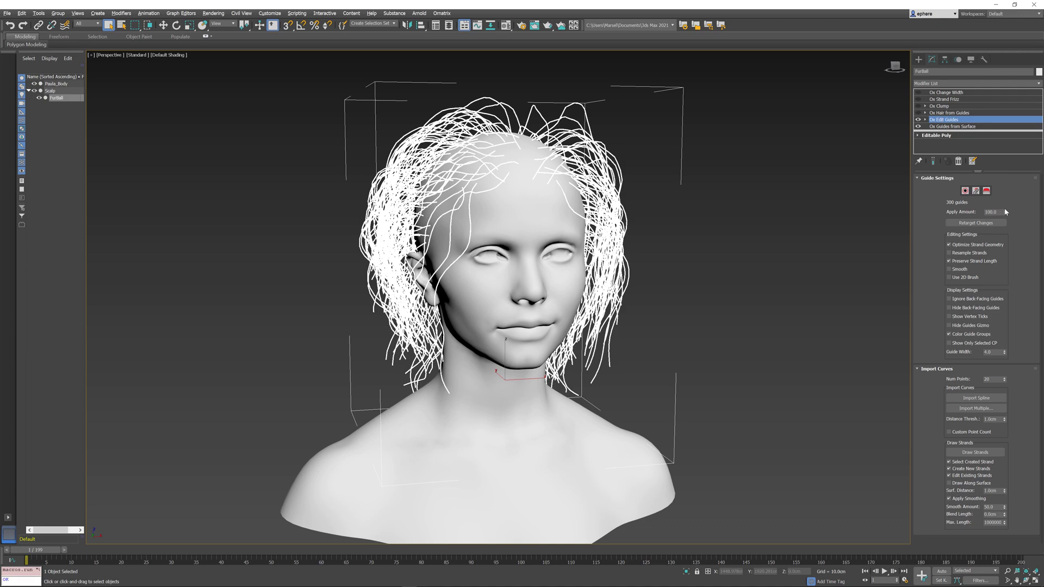
mouse_move(1004, 212)
left_mouse_down()
mouse_move(1010, 239)
mouse_move(1020, 216)
mouse_move(1021, 238)
mouse_move(1021, 209)
mouse_move(1021, 217)
mouse_move(1013, 201)
mouse_move(1012, 233)
mouse_move(1009, 209)
left_mouse_up()
- Re-enable the four disabled Ox modifiers, then return to Edit Guides showing the 300 curly baked guides
left_click(918, 112)
left_click(918, 106)
left_click(918, 99)
left_click(918, 92)
left_click(953, 95)
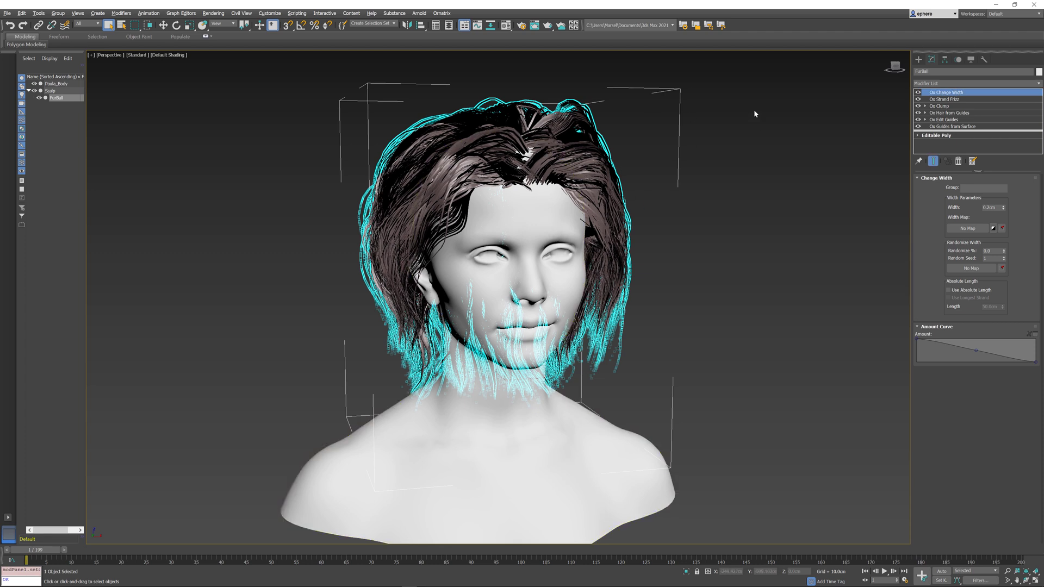
left_click(943, 119)
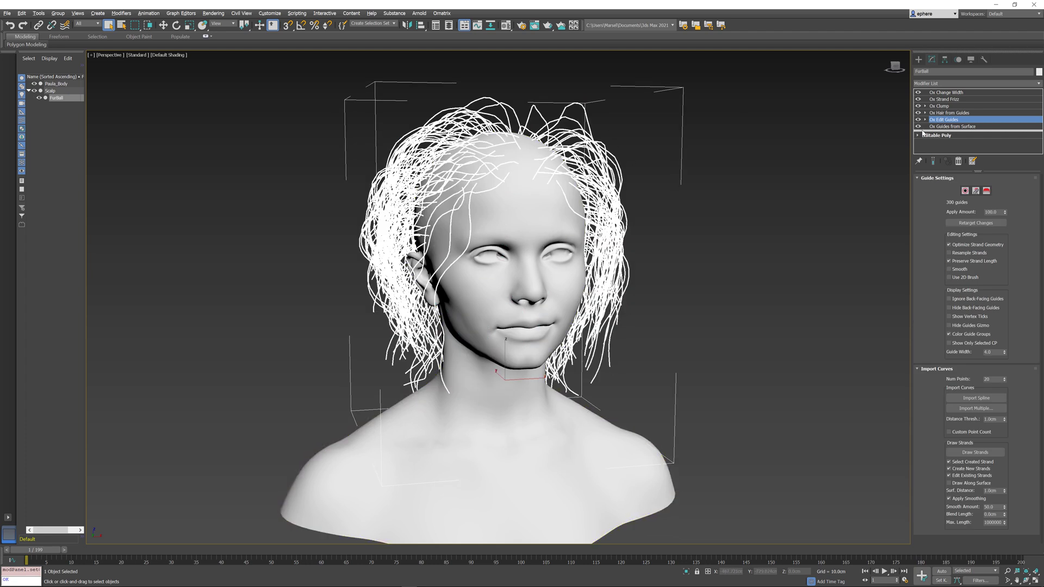
- With Ox Clump selected, disable Ox Change Width so the hair shows as broad curly clumps
left_click(948, 107)
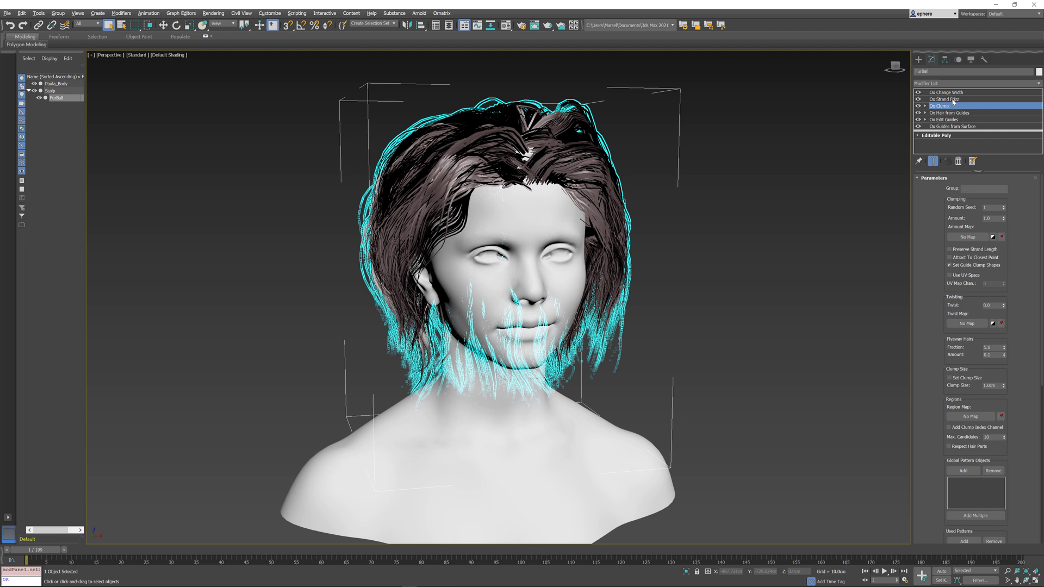
left_click(918, 93)
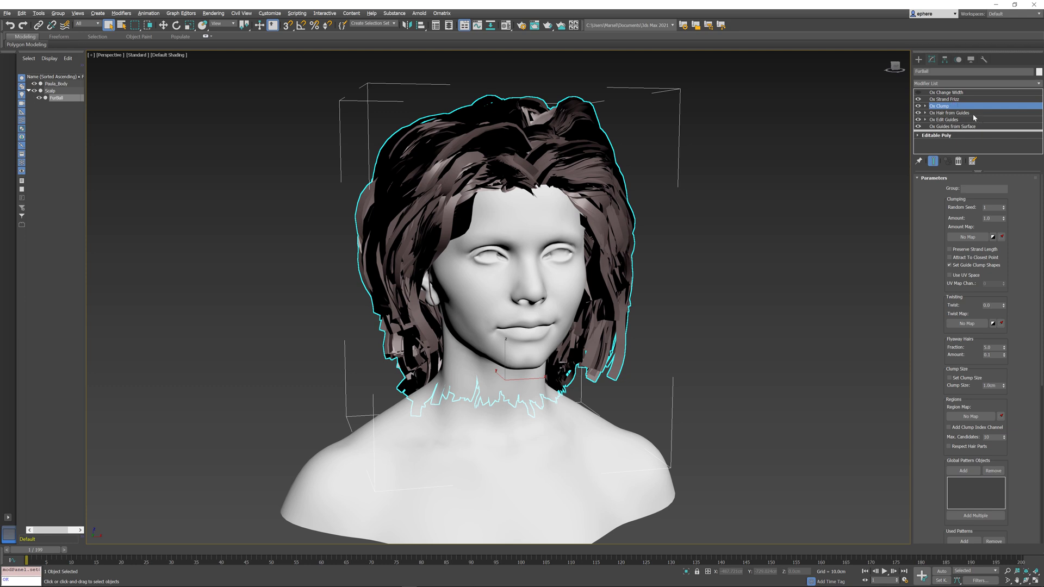
- Bake Strand Frizz and Clump into a new Ox Edit Guides, re-enable Change Width, and test Apply Amount
left_click(442, 13)
left_click(465, 328)
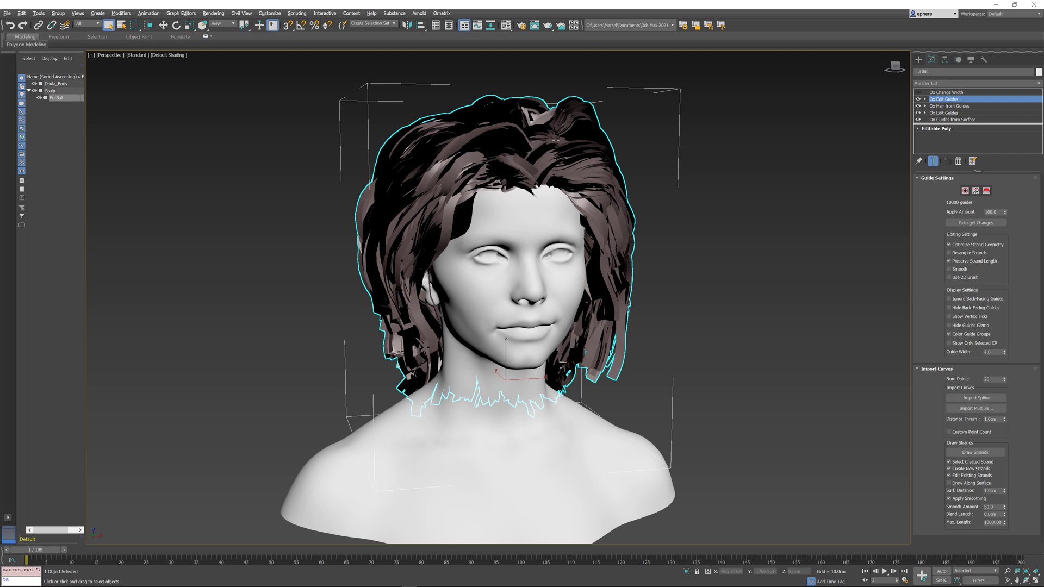
left_click(919, 93)
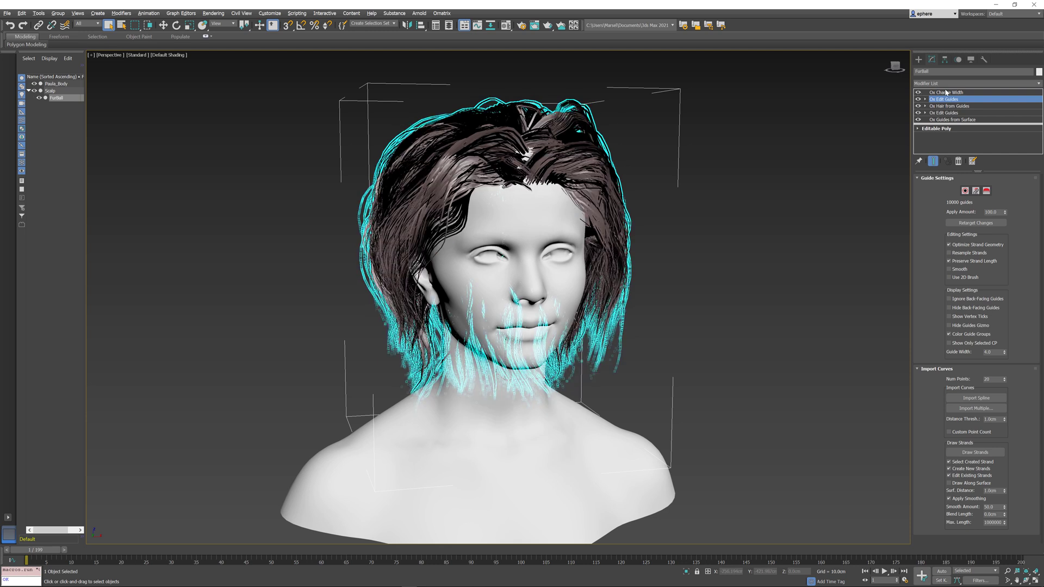
mouse_move(1004, 212)
left_mouse_down()
mouse_move(1005, 233)
mouse_move(1004, 211)
left_mouse_up()
- Toggle the baked Edit Guides off and on, then set Hair from Guides' viewport count to 10000
left_click(919, 99)
left_click(919, 100)
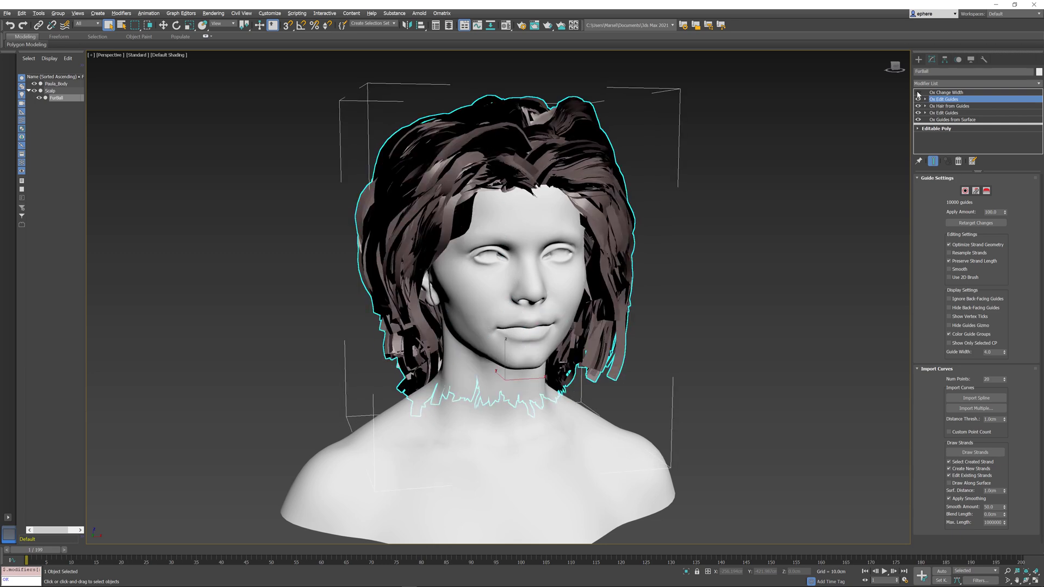
left_click(952, 106)
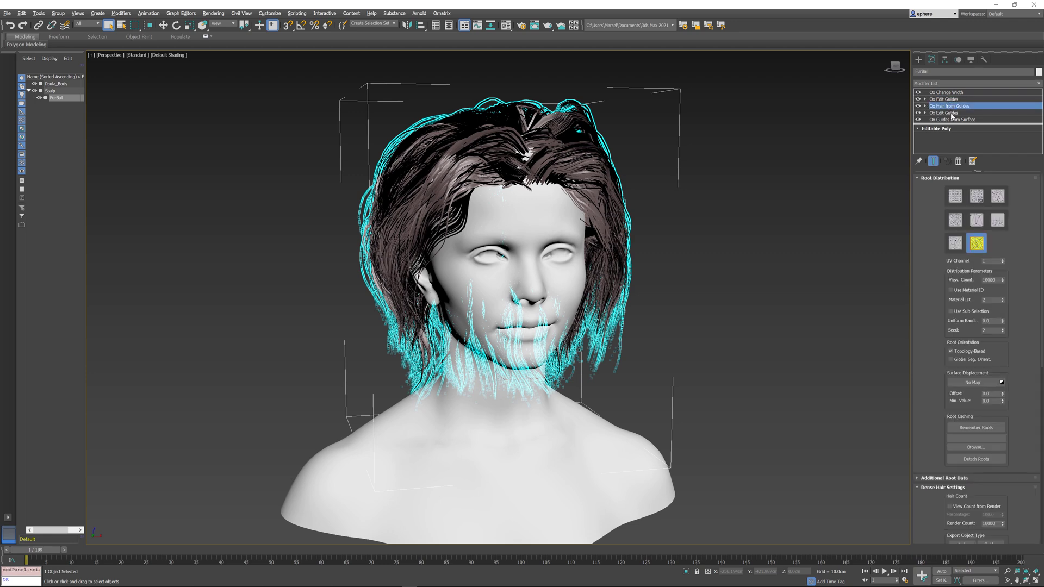
mouse_move(1005, 283)
left_mouse_down()
mouse_move(1003, 298)
mouse_move(1003, 280)
left_mouse_up()
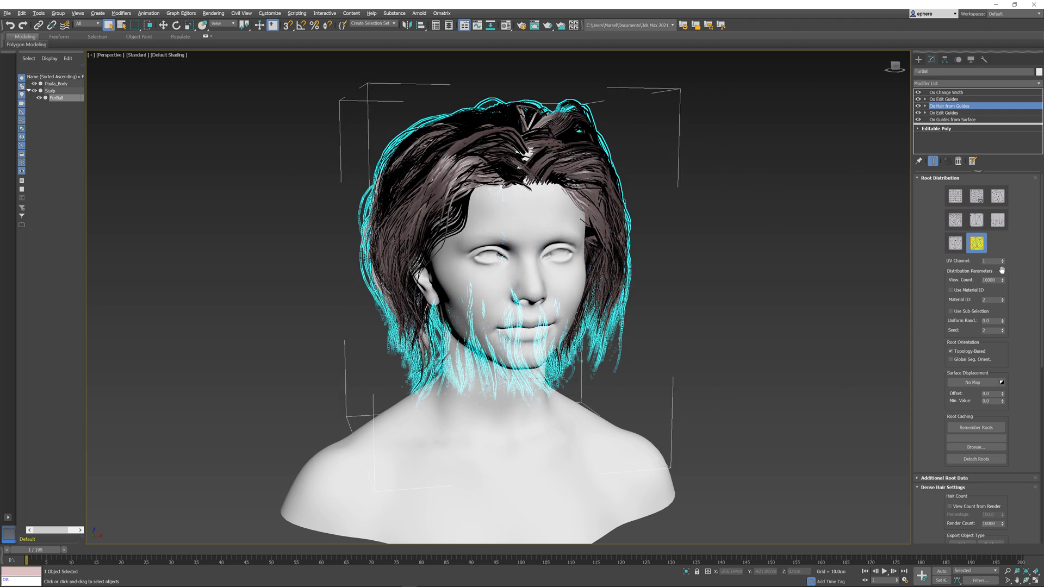